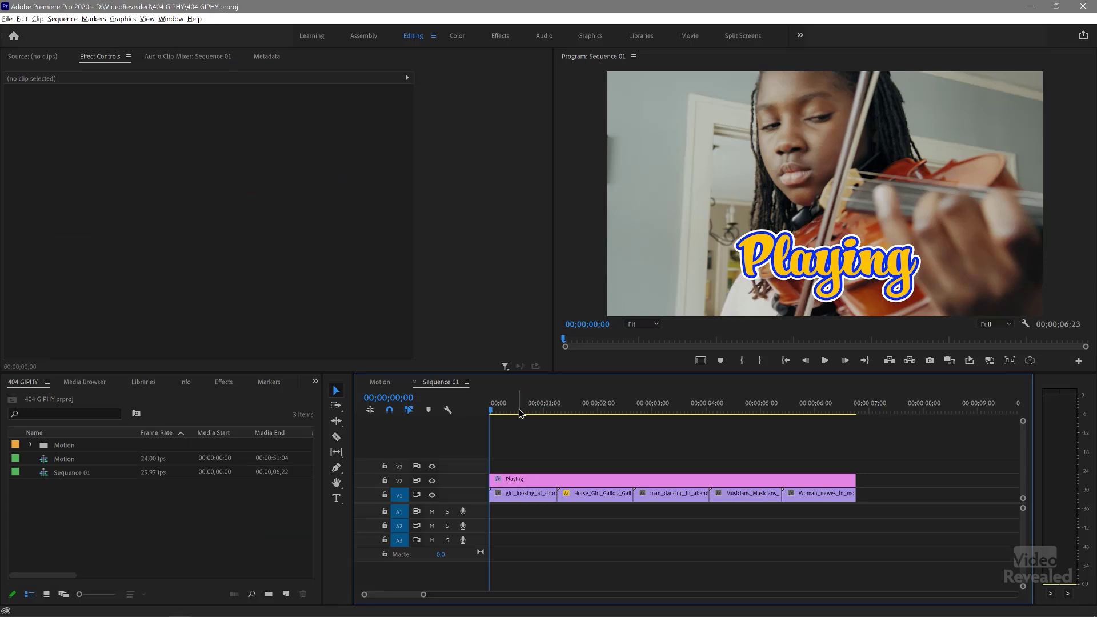
# Play back Sequence 01, then park the playhead near the start at 00;00;00;23.
pyautogui.press('space')
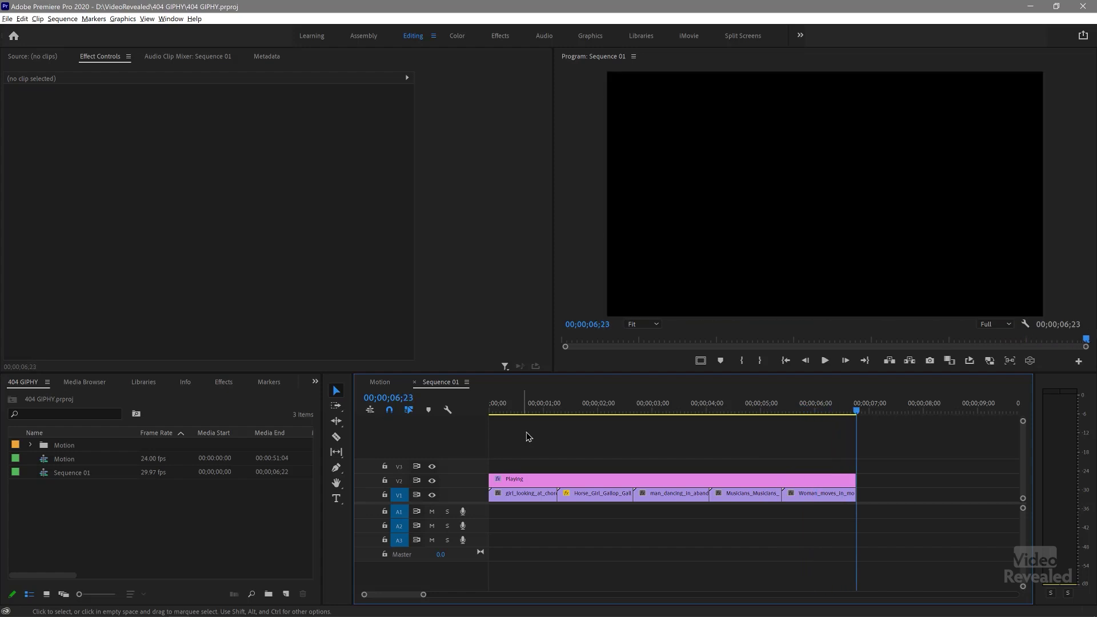
pyautogui.moveTo(588, 411); pyautogui.dragTo(531, 412)
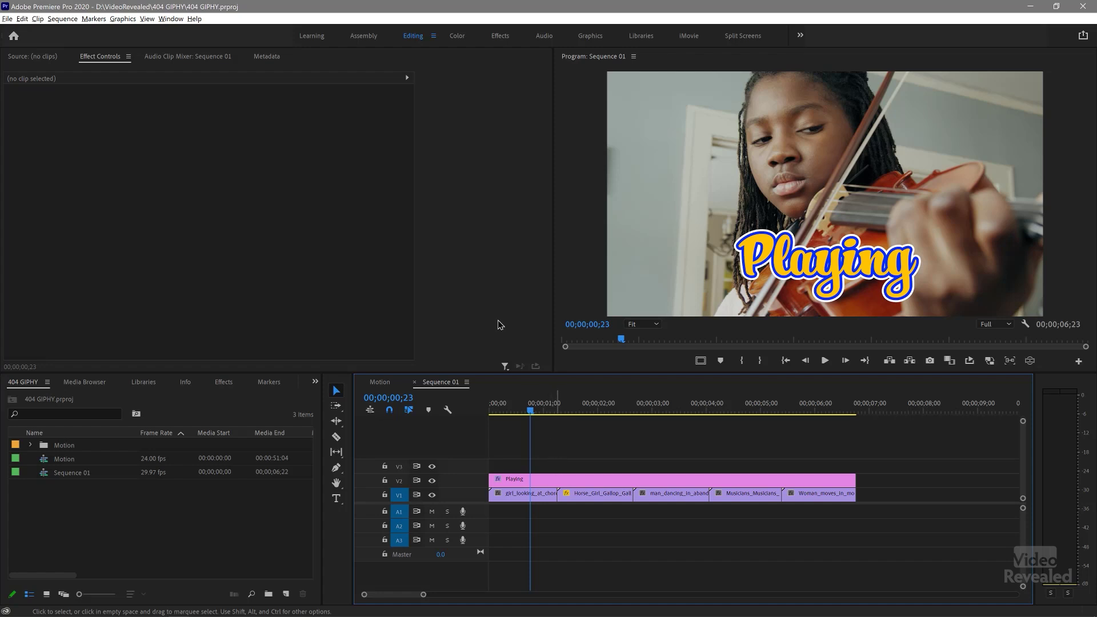
pyautogui.click(7, 19)
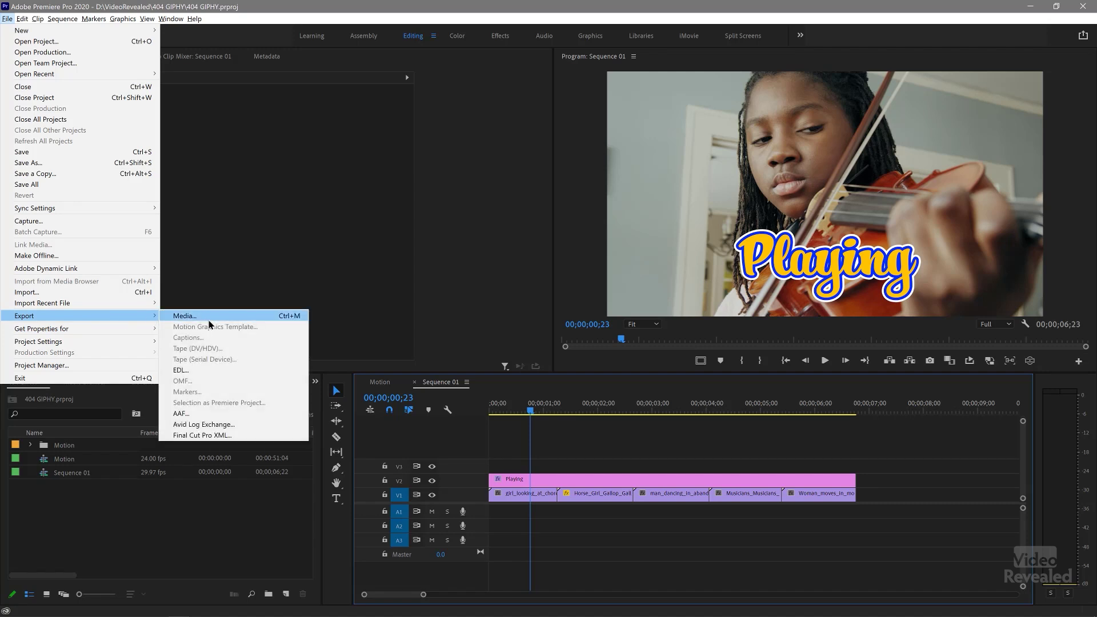
# In Export Media settings, unlink size from the source and enter width 1920/4 for 480x270 output.
pyautogui.click(183, 315)
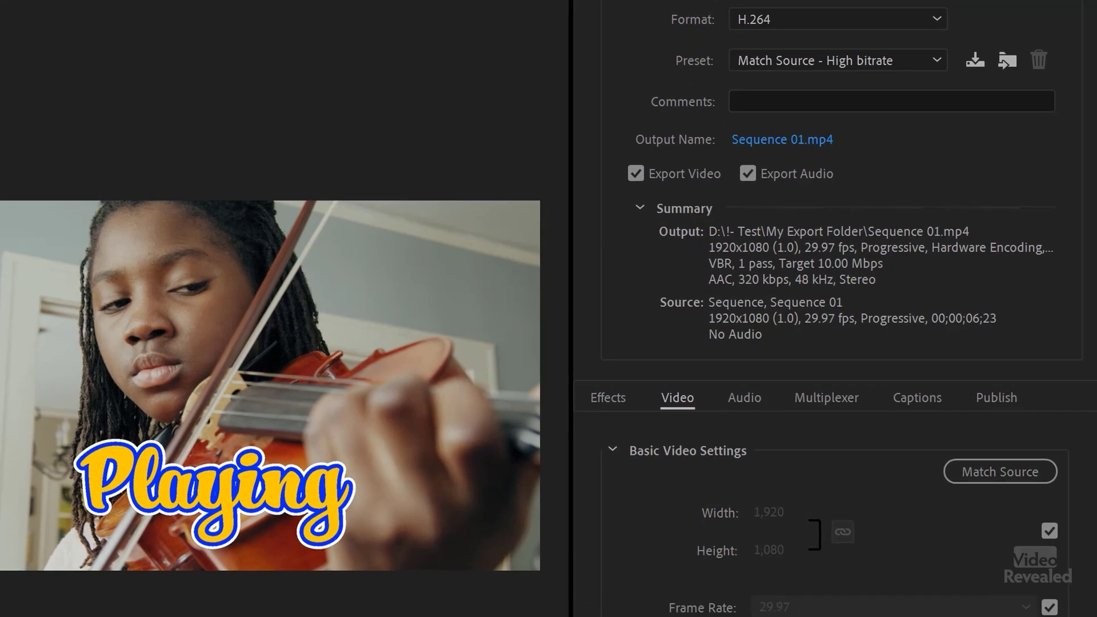
pyautogui.scroll(-3, 1093, 483)
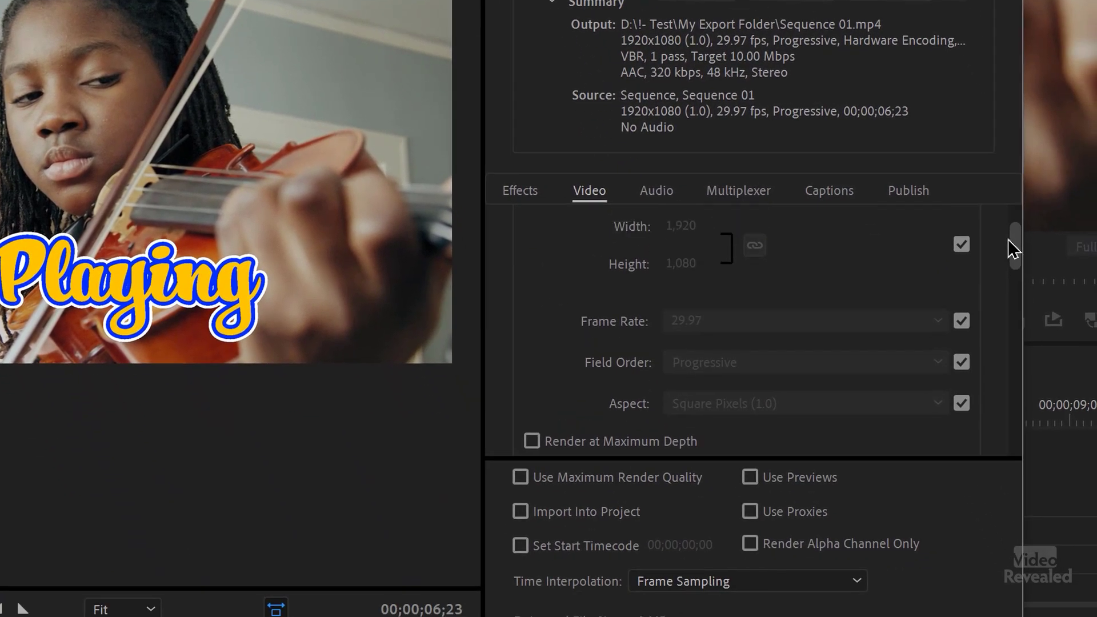
pyautogui.scroll(1, 1014, 248)
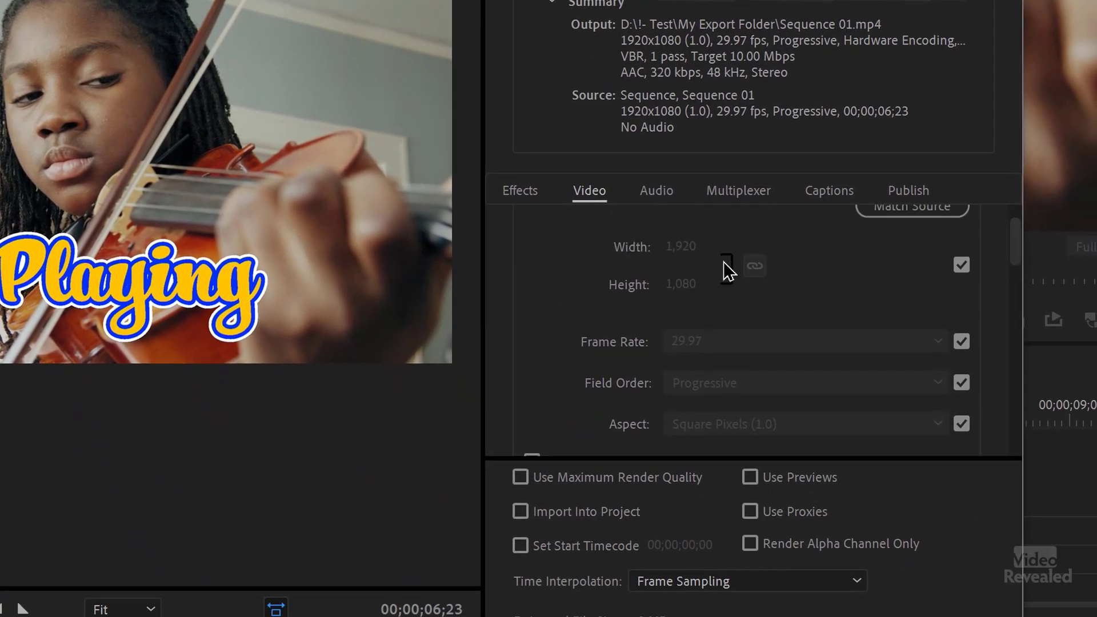
pyautogui.click(961, 266)
pyautogui.click(962, 267)
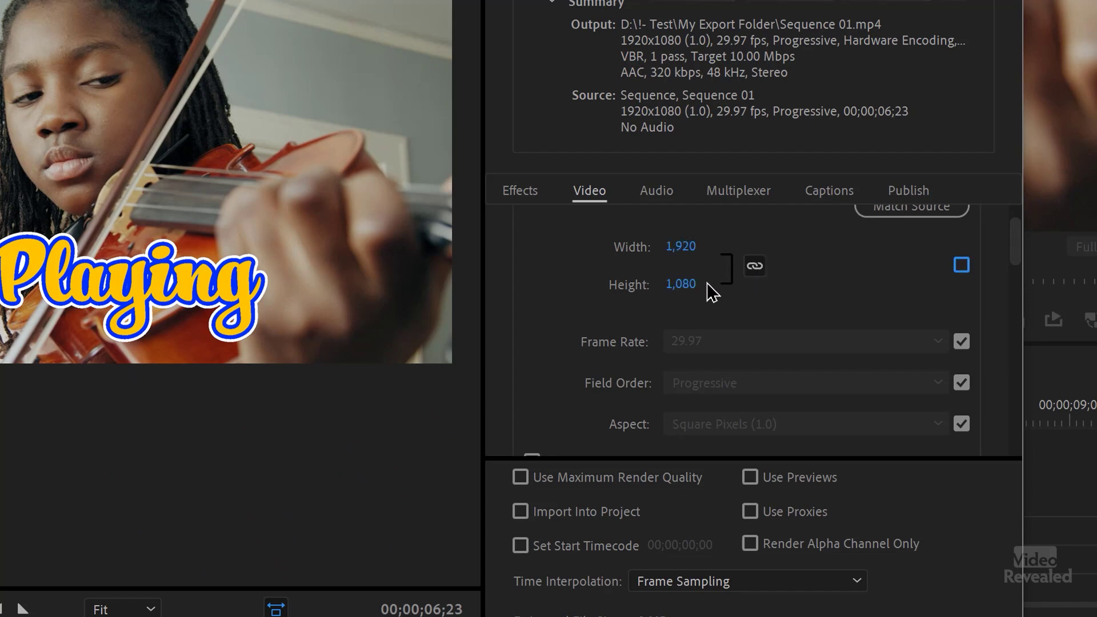
pyautogui.click(683, 249)
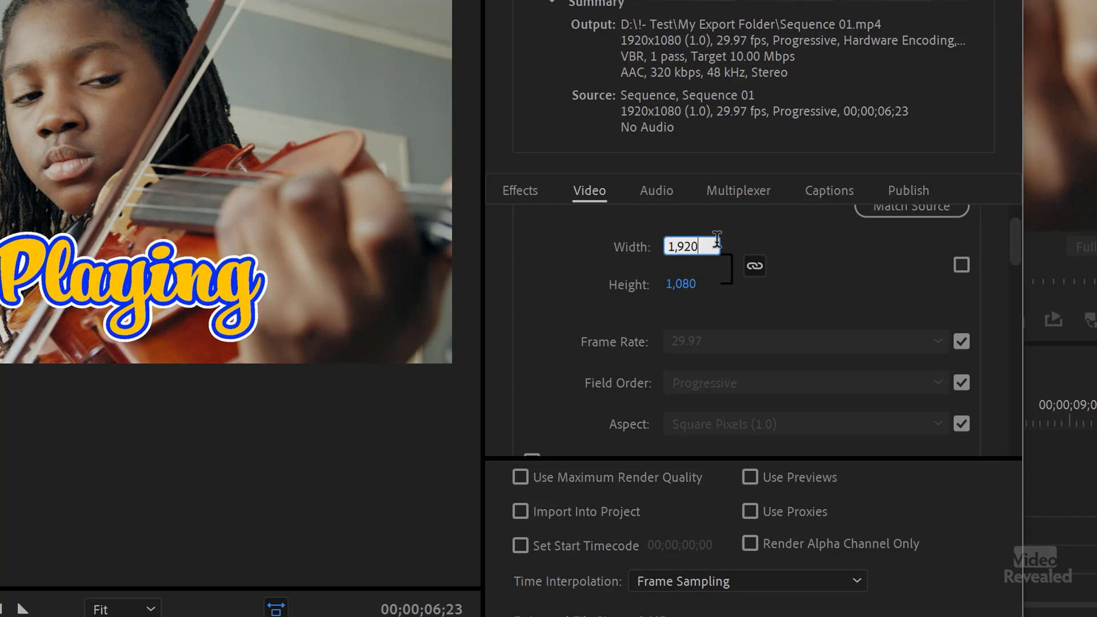
pyautogui.click(713, 247)
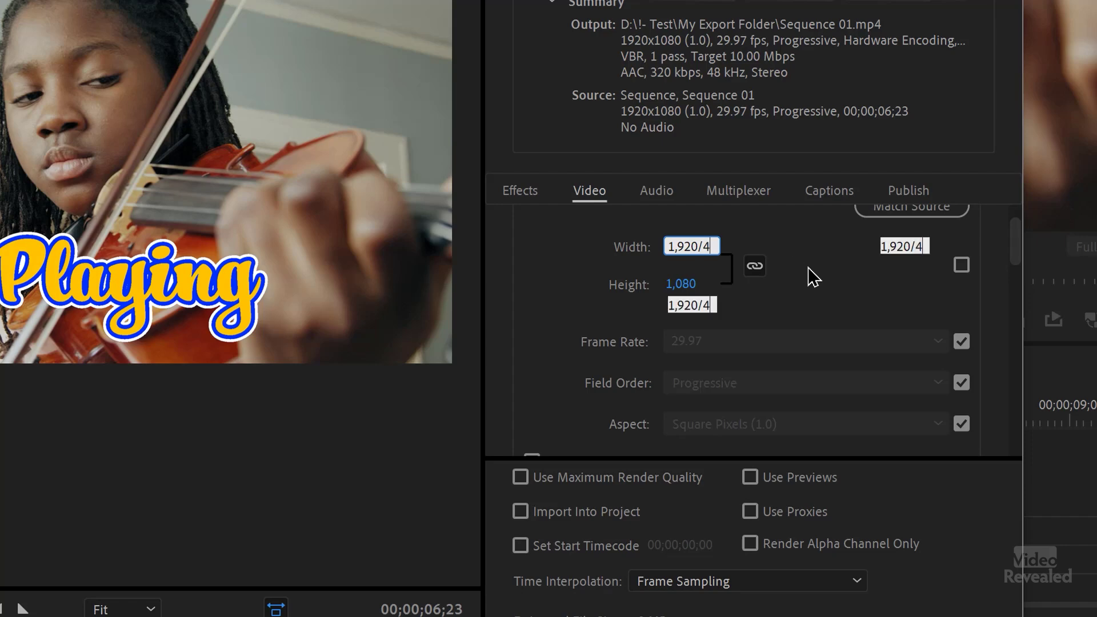
pyautogui.press('Return')
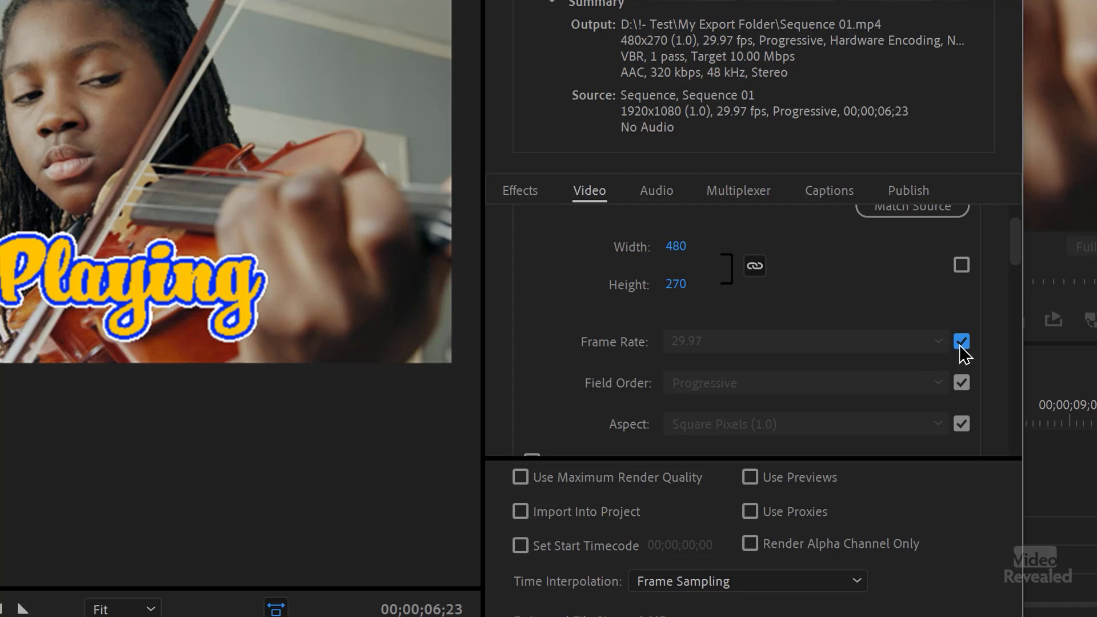
# Change the export frame rate from 29.97 to 15 fps and turn off audio export.
pyautogui.click(962, 343)
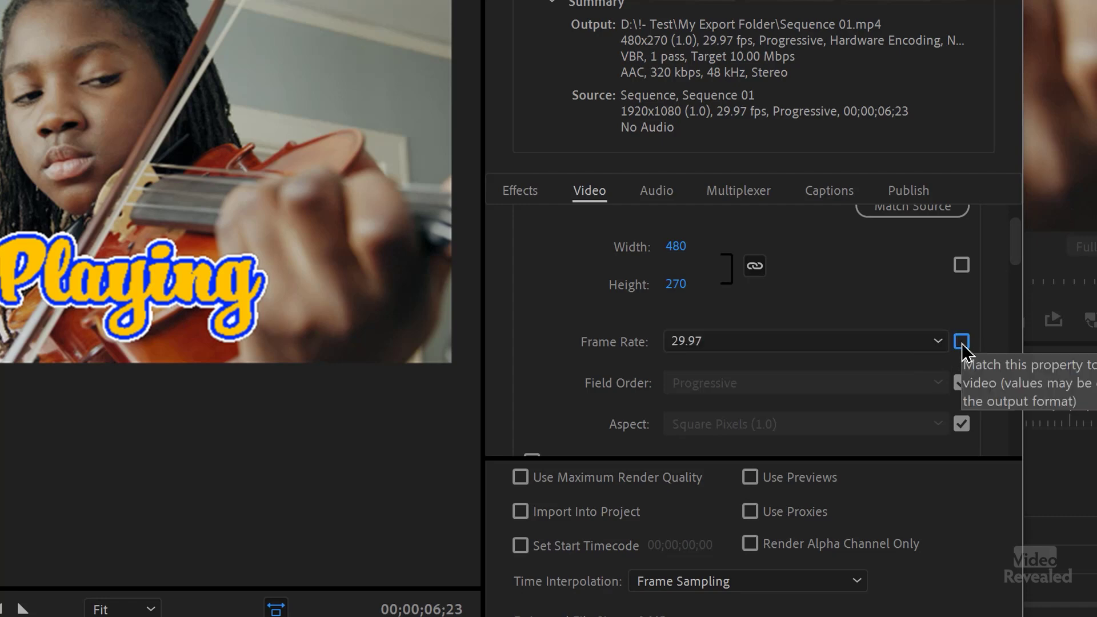
pyautogui.click(775, 355)
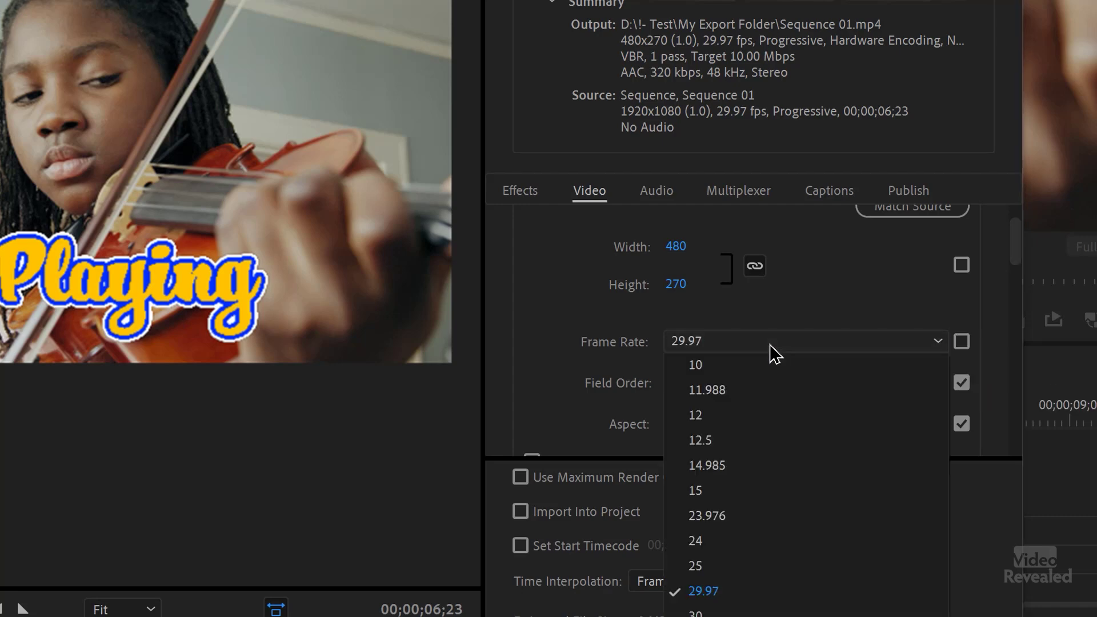
pyautogui.press('Escape')
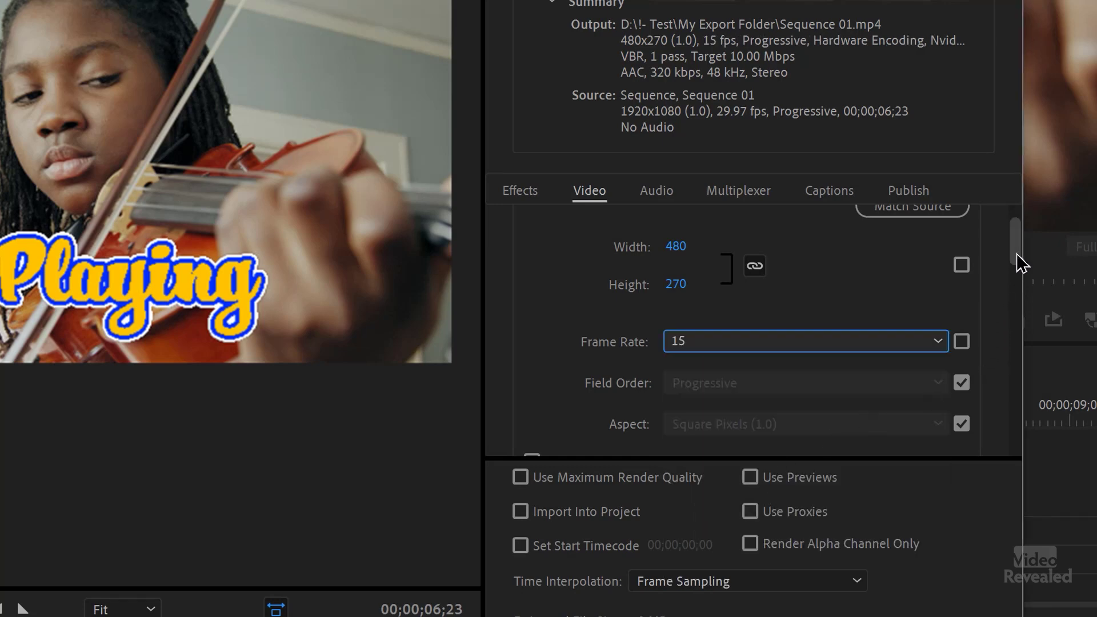
pyautogui.moveTo(1018, 255); pyautogui.dragTo(1019, 265)
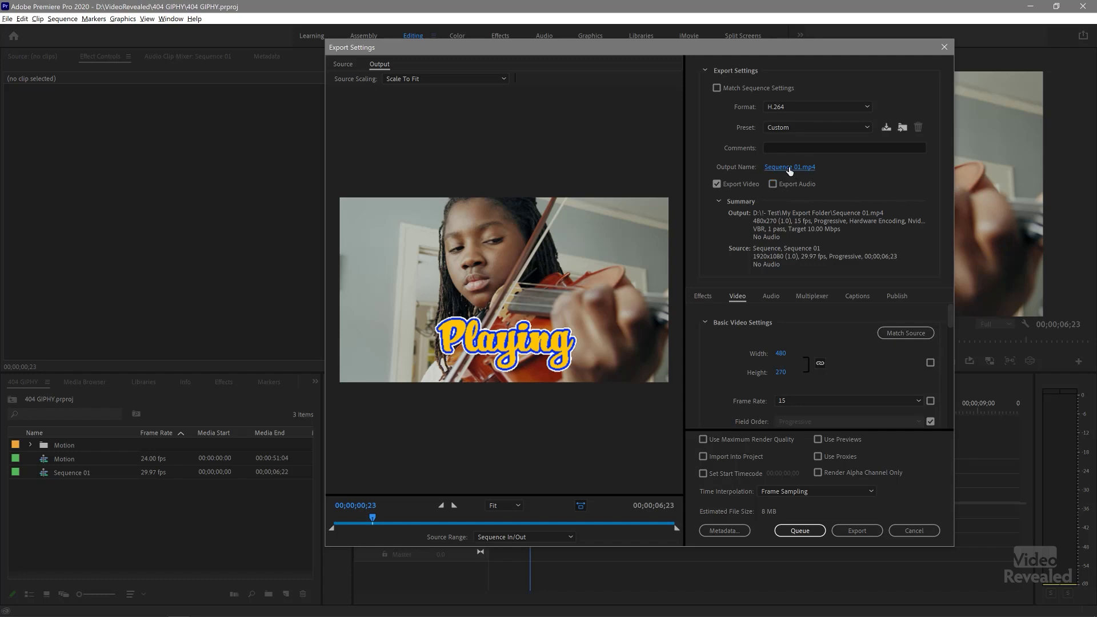
# Name the output file motion.mp4 in My Export Folder and export it.
pyautogui.click(790, 167)
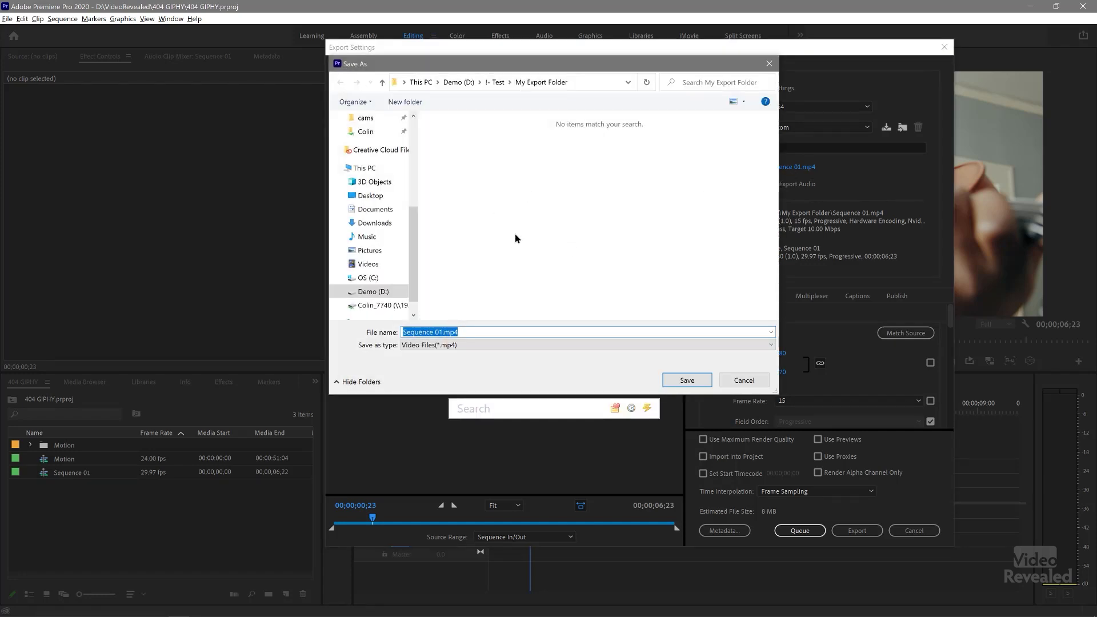
pyautogui.write('motion')
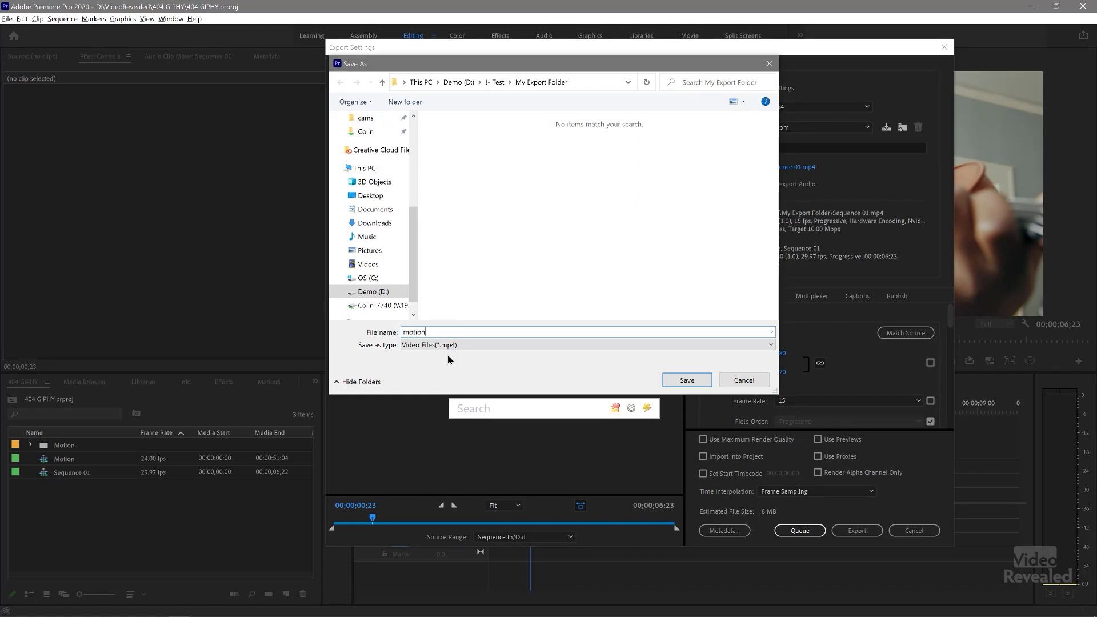
pyautogui.click(671, 377)
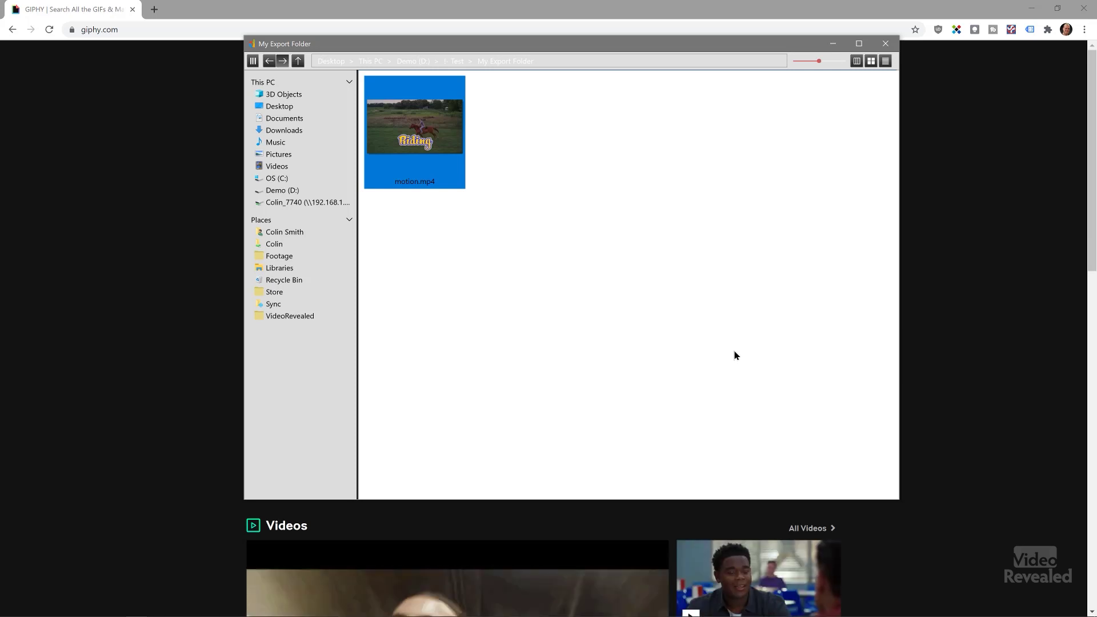
# Close the My Export Folder window and reload the GIPHY home page.
pyautogui.click(928, 143)
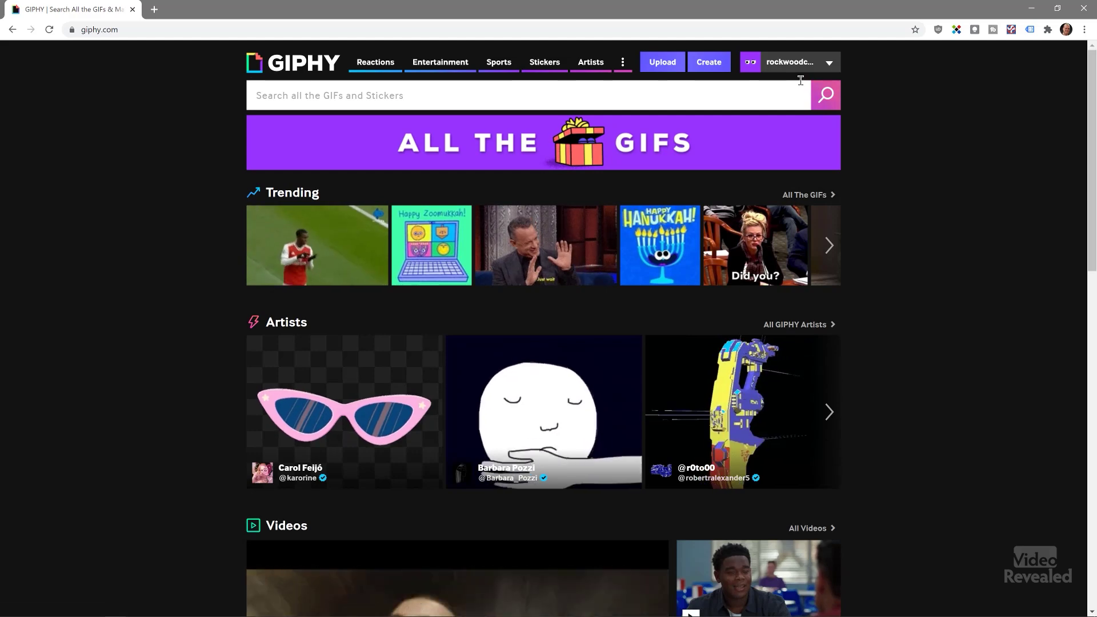
pyautogui.press('F5')
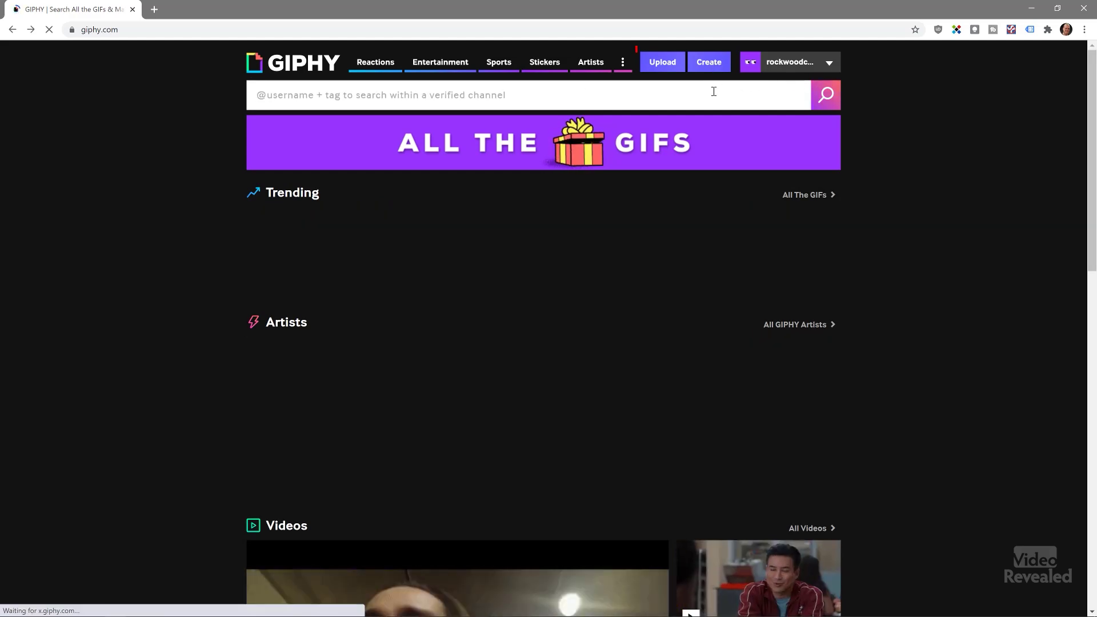
# Drag motion.mp4 from My Export Folder onto the GIPHY upload area.
pyautogui.click(662, 67)
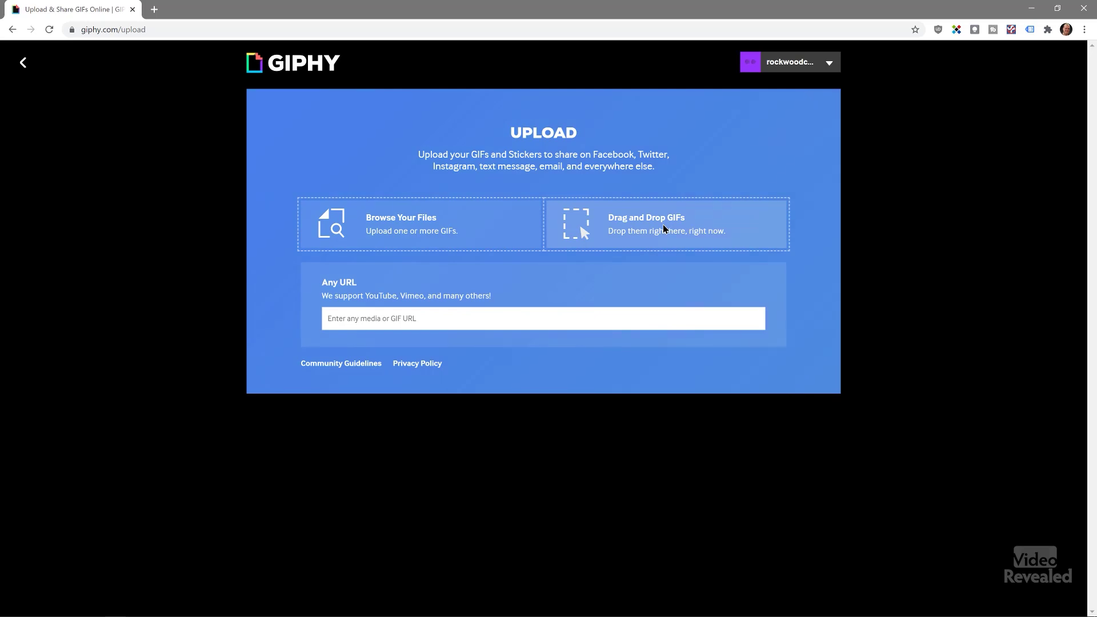
pyautogui.hotkey('alt', 'Tab')
pyautogui.moveTo(542, 53); pyautogui.dragTo(681, 155)
pyautogui.moveTo(356, 221); pyautogui.dragTo(355, 222)
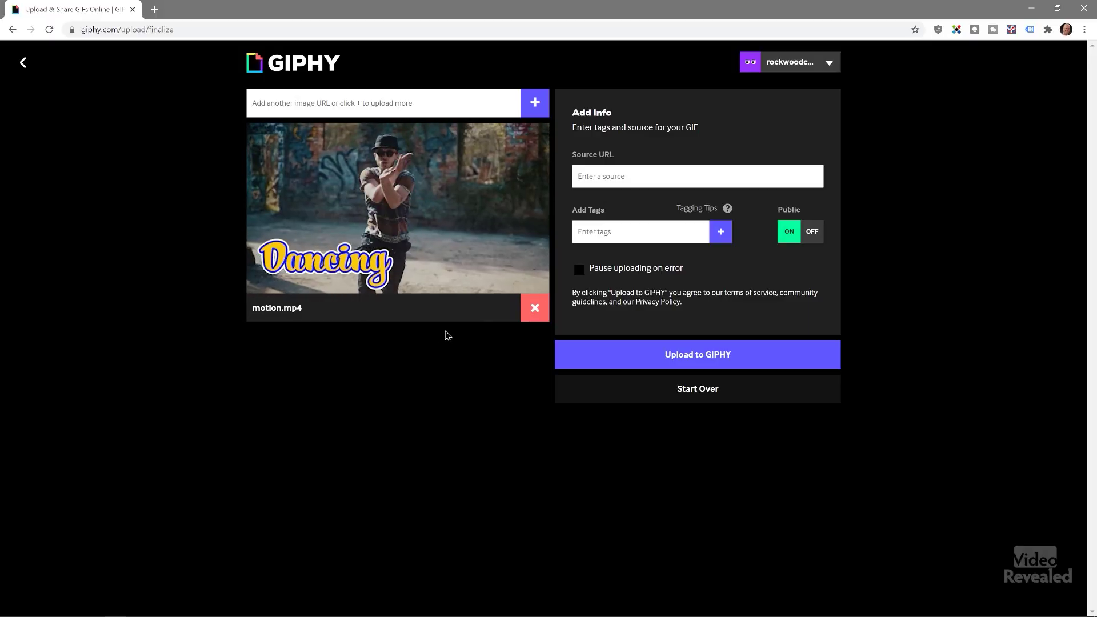
# Upload motion.mp4 to GIPHY and let its animated GIF page load.
pyautogui.click(693, 356)
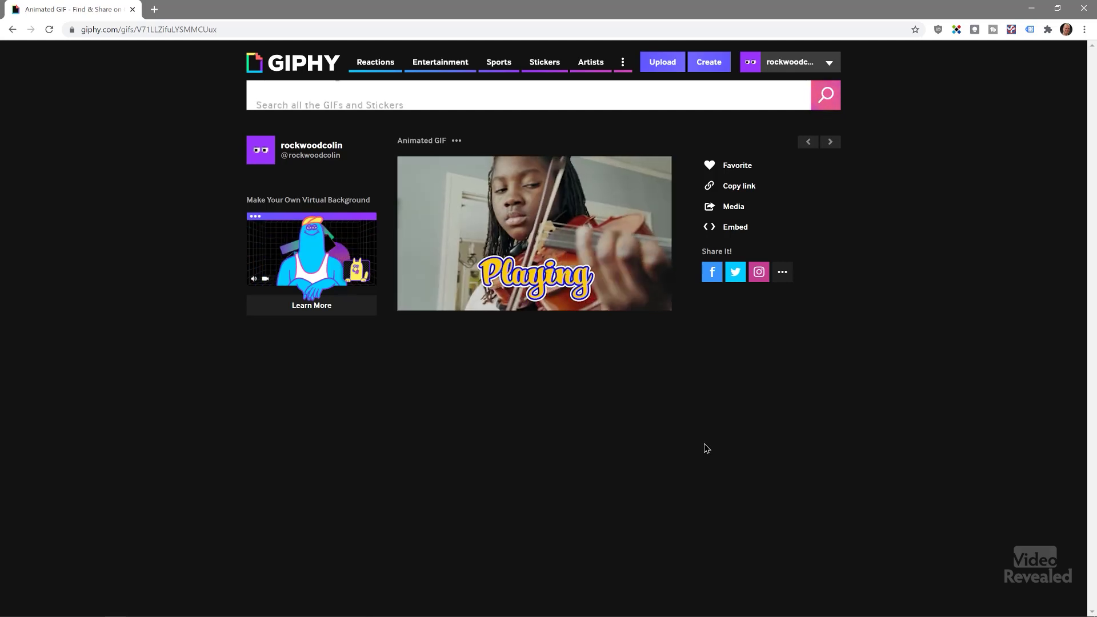
pyautogui.moveTo(600, 163)
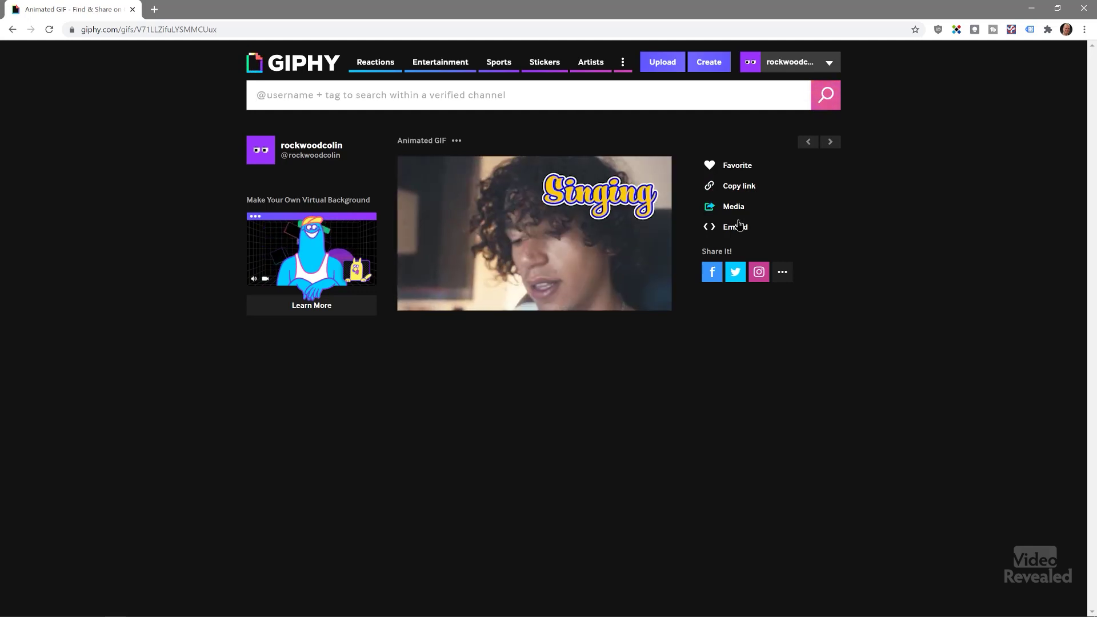
# Save the GIPHY animation to disk as giphy.gif beside motion.mp4.
pyautogui.moveTo(502, 229)
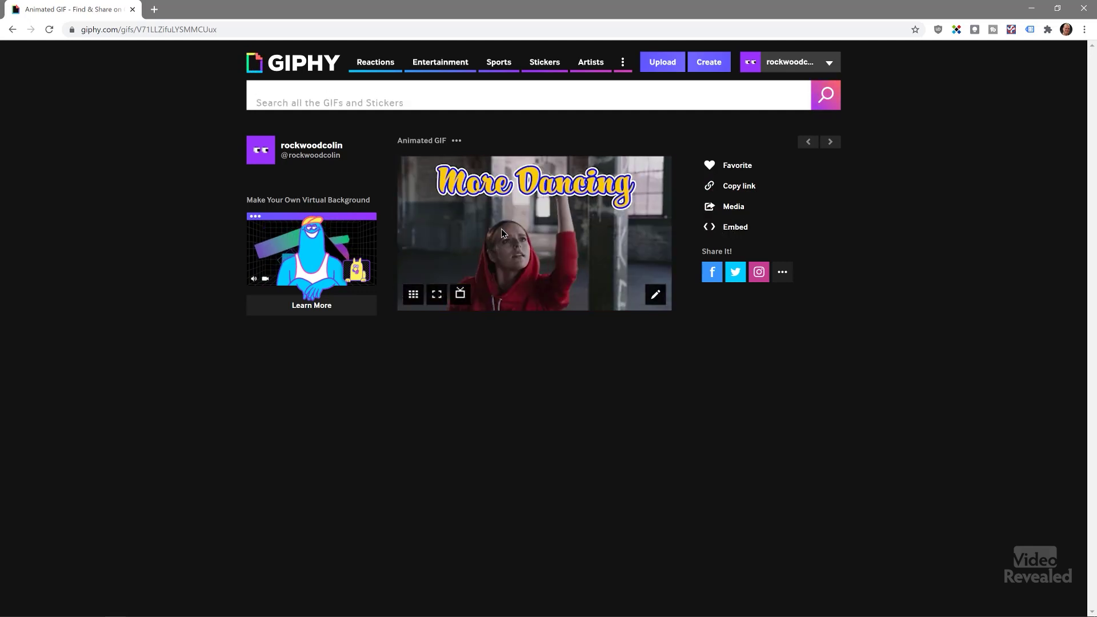
pyautogui.rightClick(473, 226)
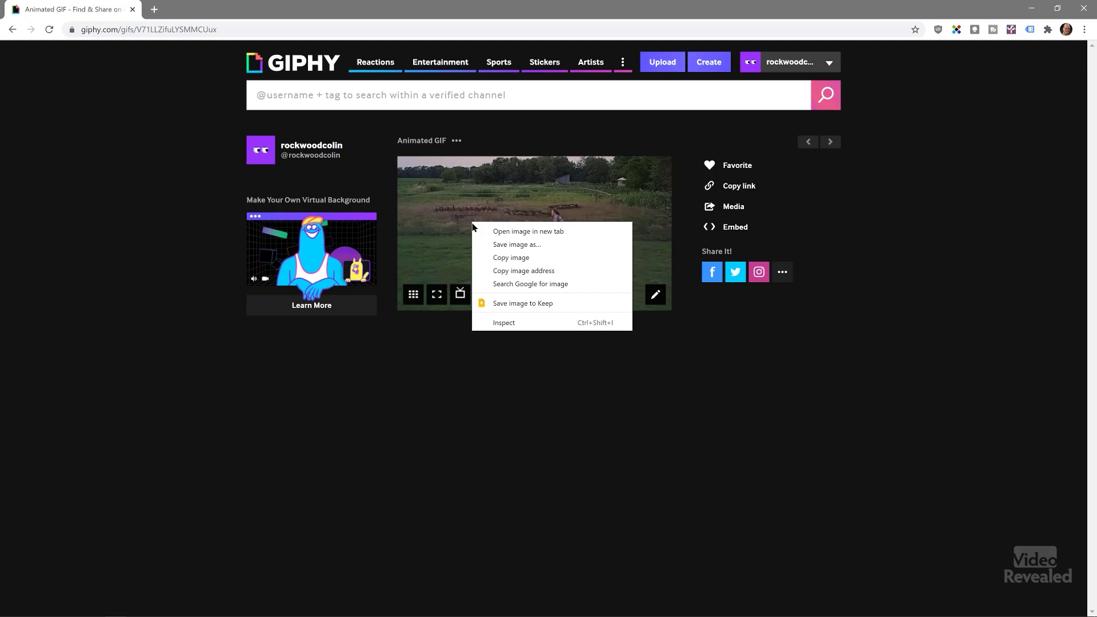
pyautogui.click(498, 248)
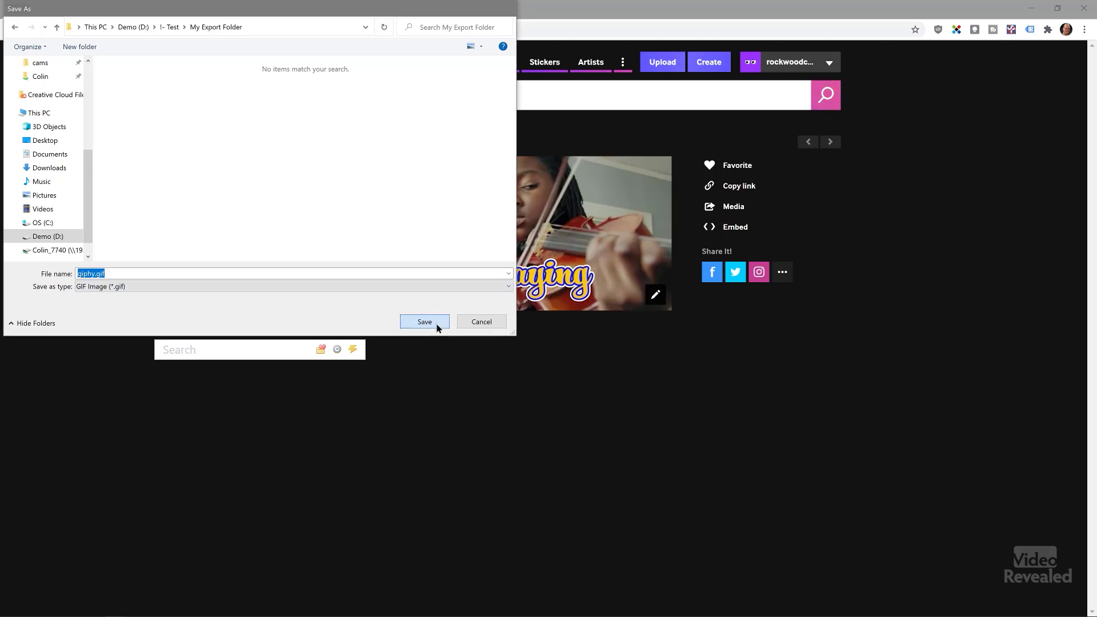
pyautogui.click(437, 324)
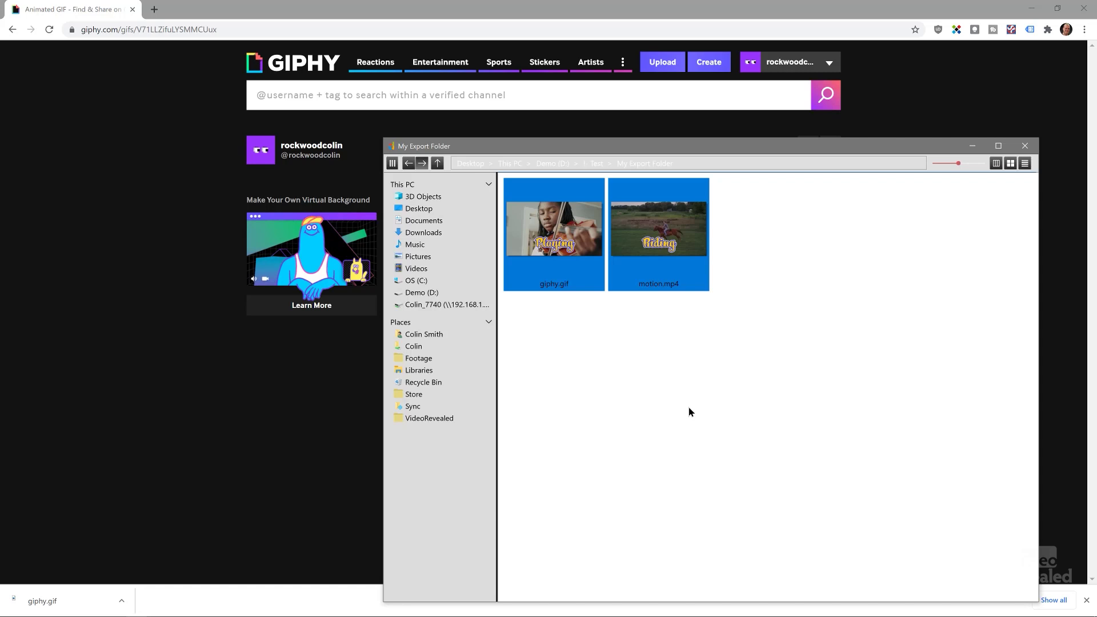
# Select giphy.gif and open its 480x270 Quick Look preview.
pyautogui.click(676, 392)
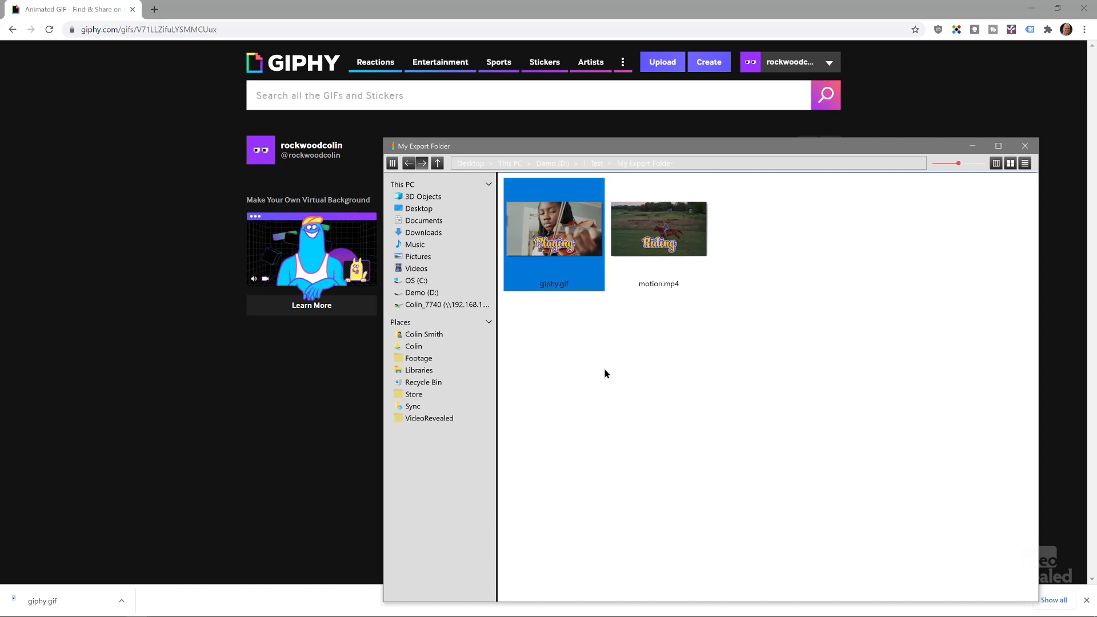
pyautogui.press('space')
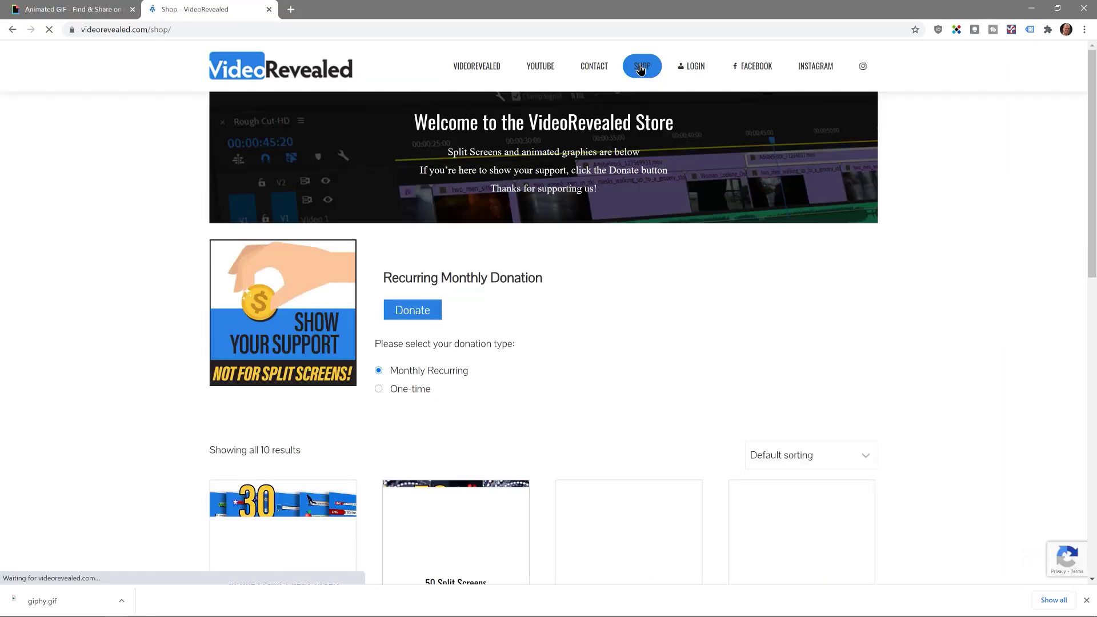
# Scroll down through the VideoRevealed Store product listings.
pyautogui.scroll(-3, 655, 262)
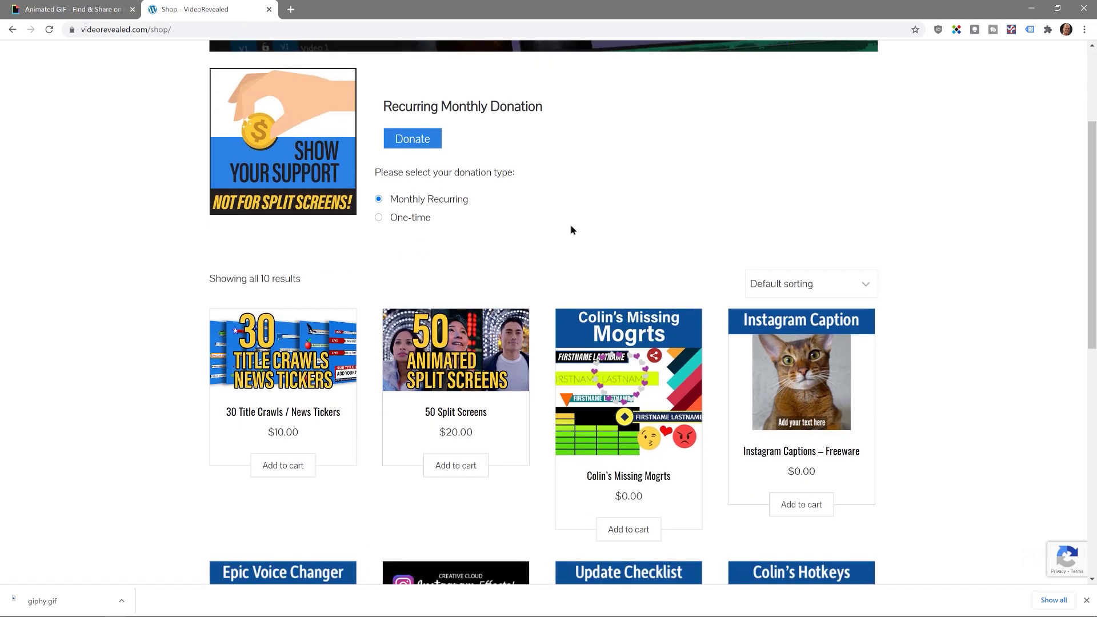